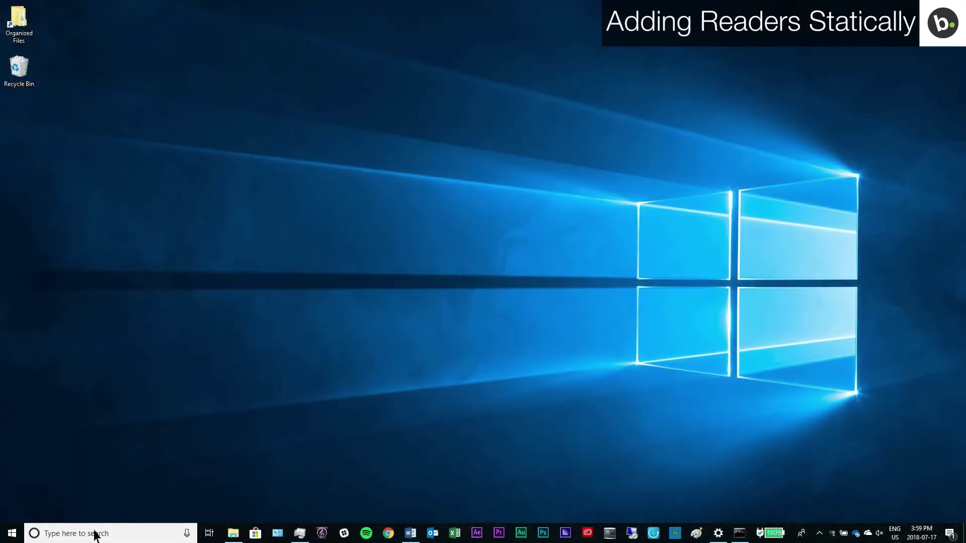
Step: Open the Ethernet adapter's properties in Control Panel and select Internet Protocol Version 4 (TCP/IPv4)
left_click(96, 534)
type("control panel")
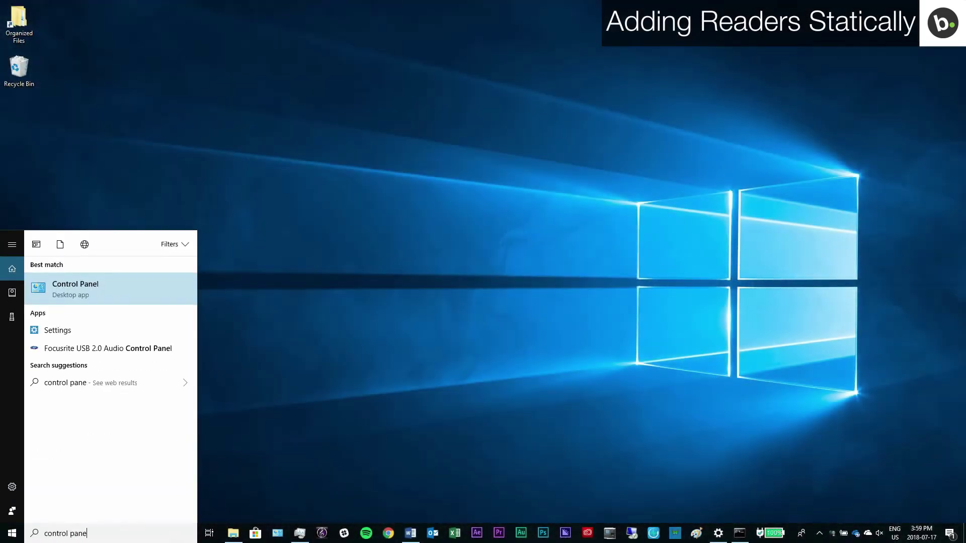
left_click(94, 290)
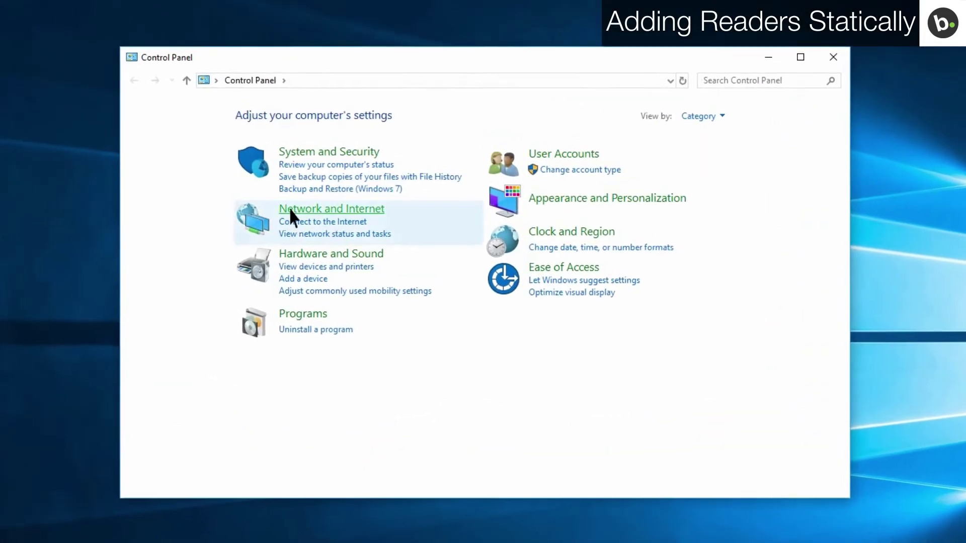
left_click(332, 201)
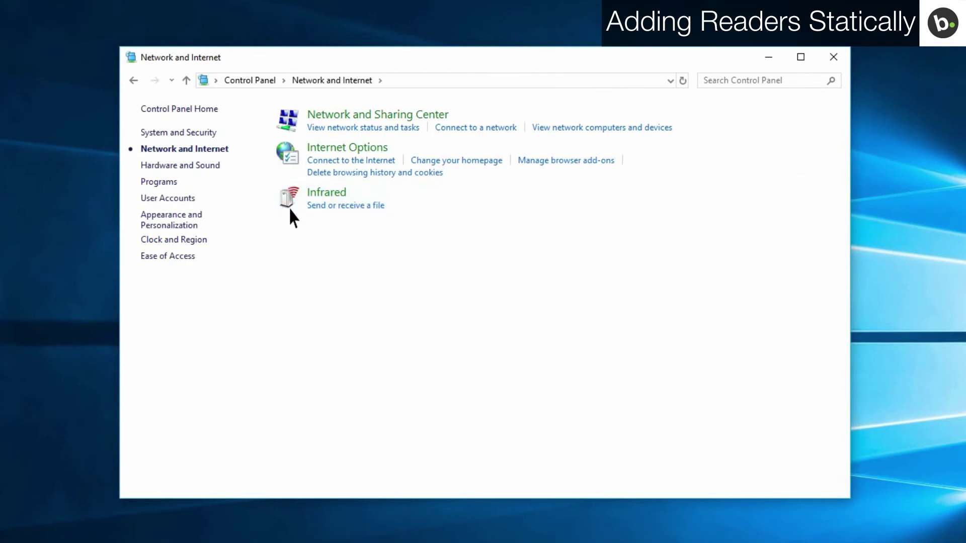
left_click(312, 115)
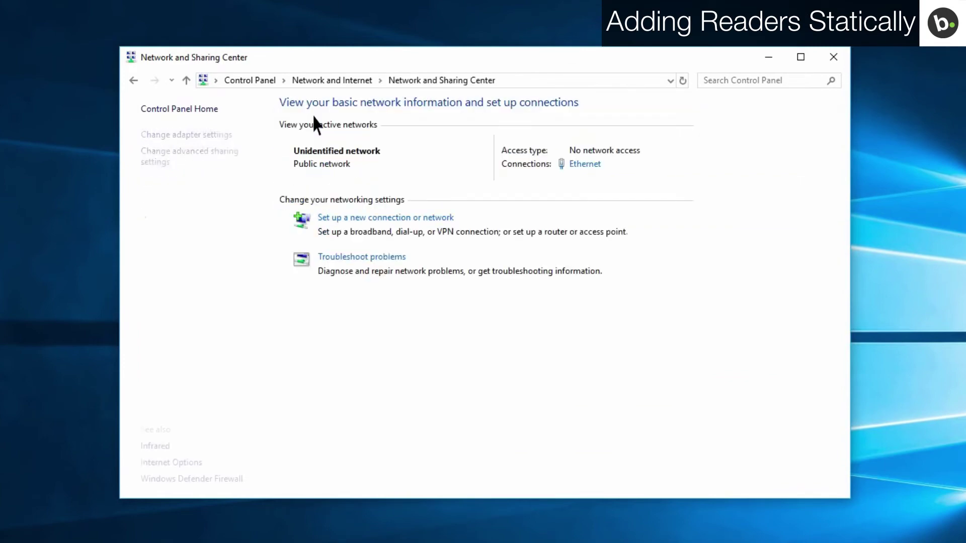
left_click(220, 135)
right_click(414, 160)
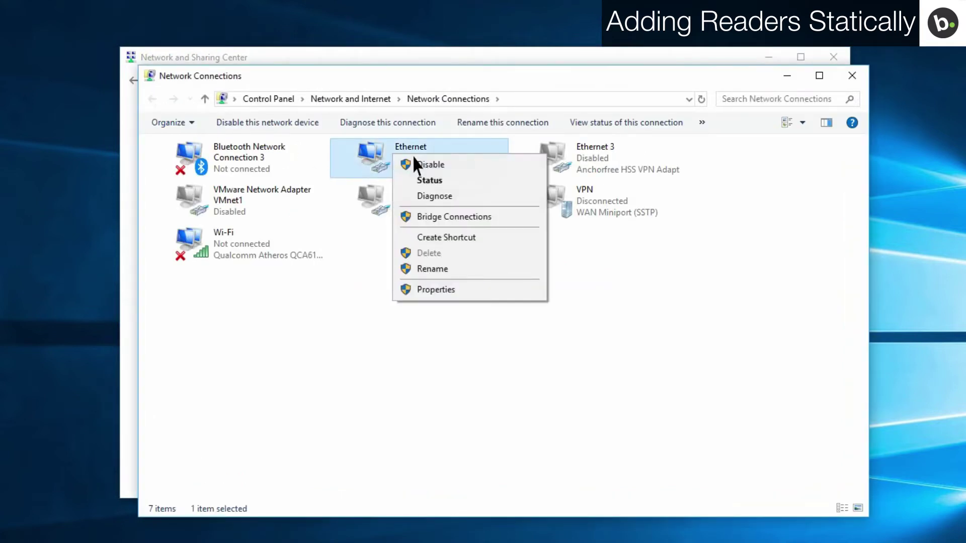
left_click(412, 289)
left_click(317, 311)
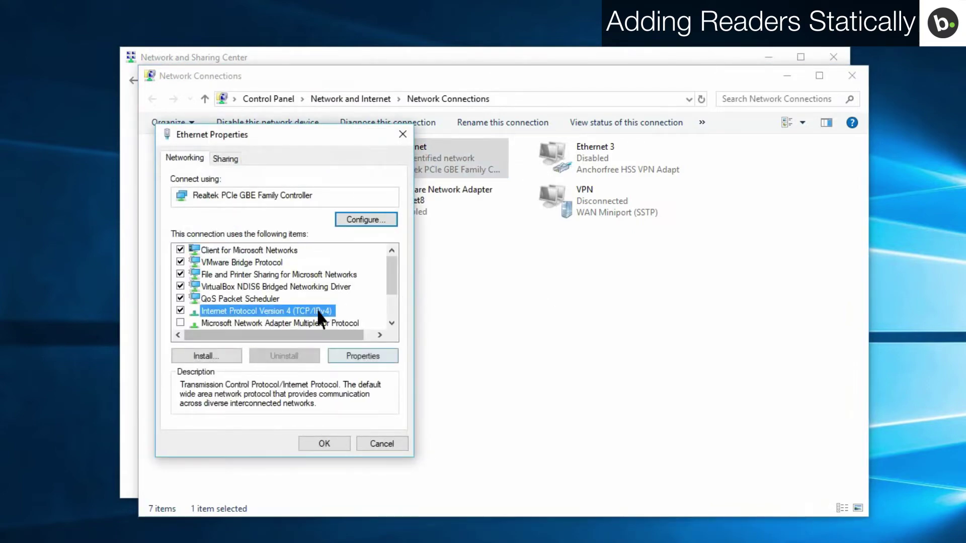
Step: Give Ethernet IPv4 static address 192.168.0.10, mask 255.255.255.0, gateway 192.168.0.1, and save
left_click(355, 354)
left_click(205, 292)
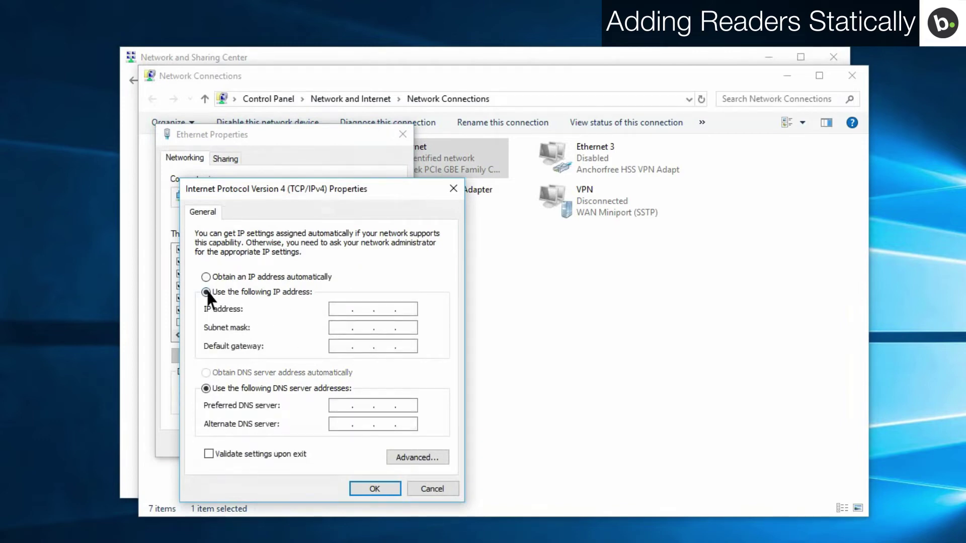
left_click(336, 308)
type("192.168.0.10")
key("Tab")
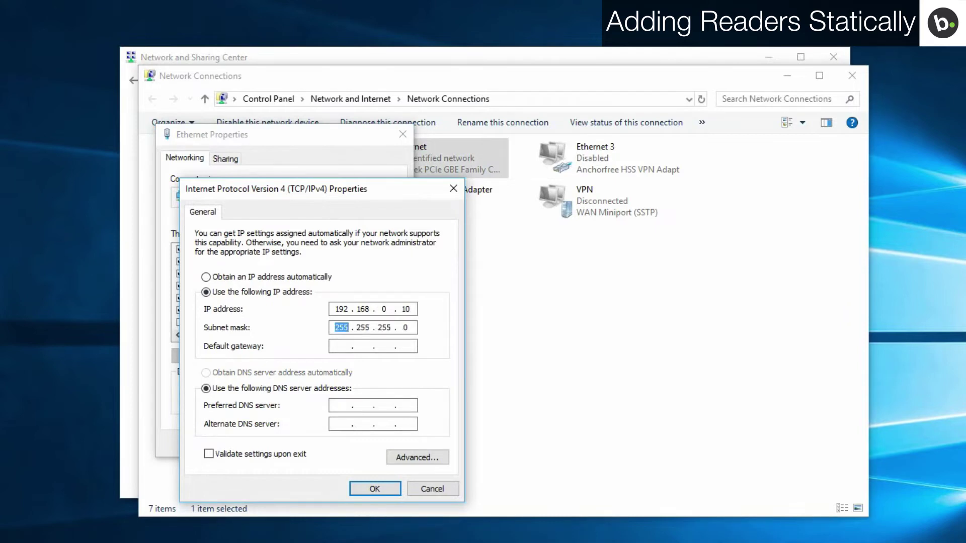
key("Tab")
type("192 . 168 . 0 . 1")
left_click(364, 485)
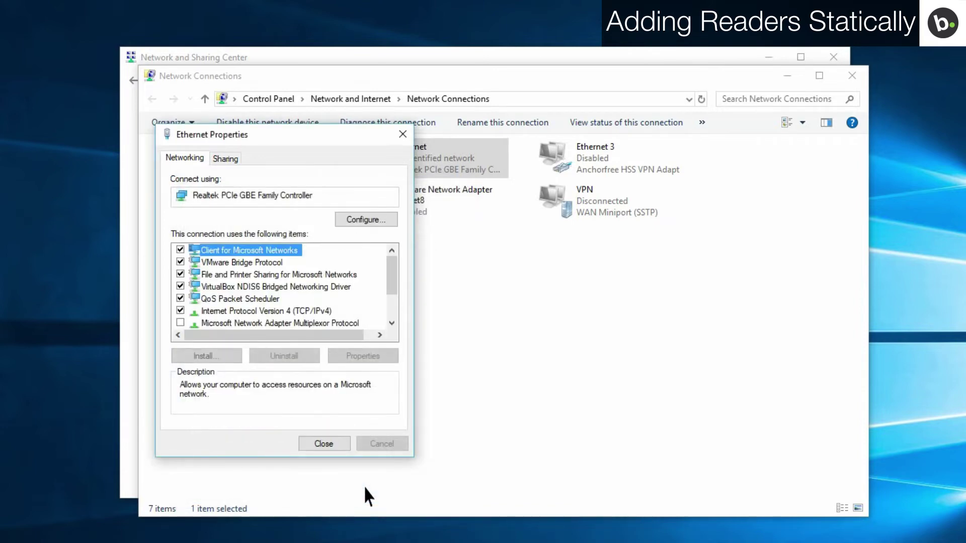
left_click(330, 445)
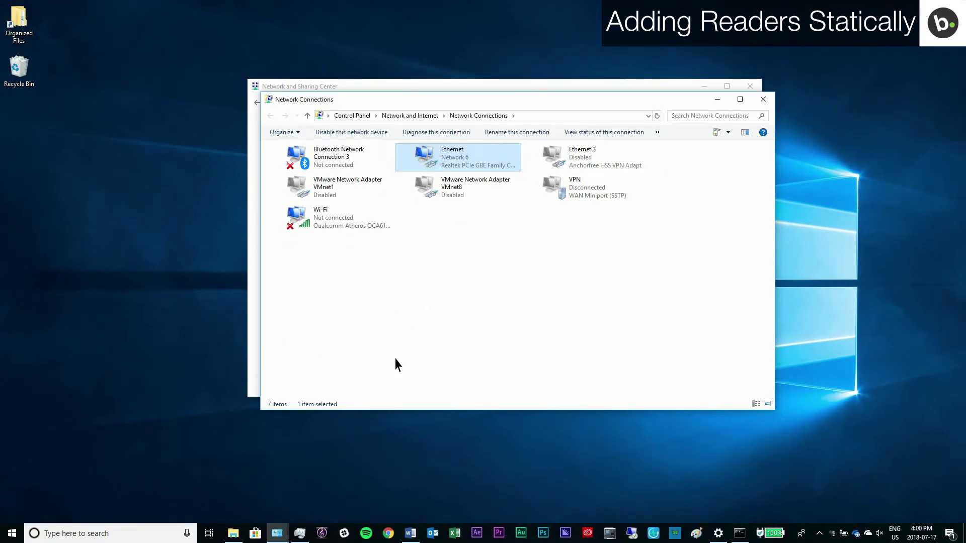
Step: Launch Command Prompt from the Run box and run arp -a to list the ARP table
key("super+r")
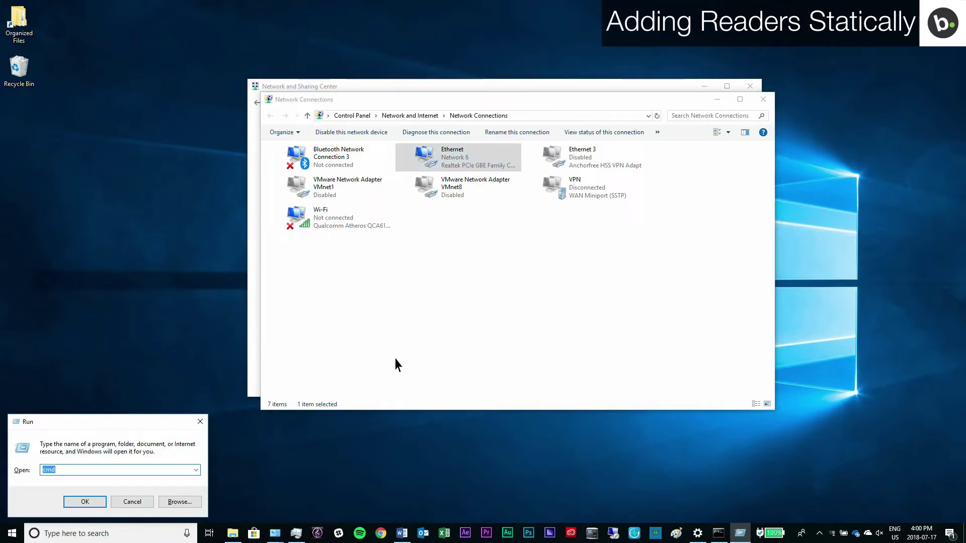
key("Return")
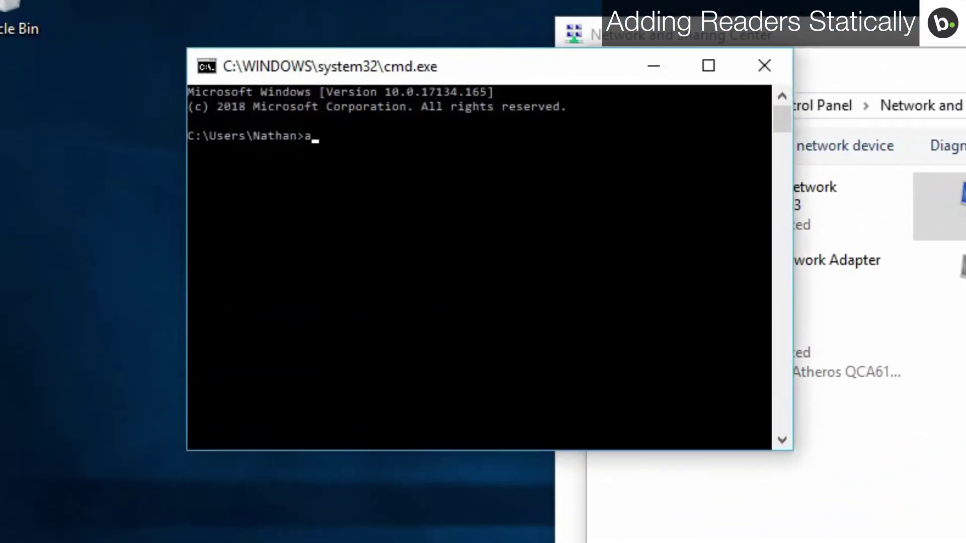
type("arp -a")
key("Return")
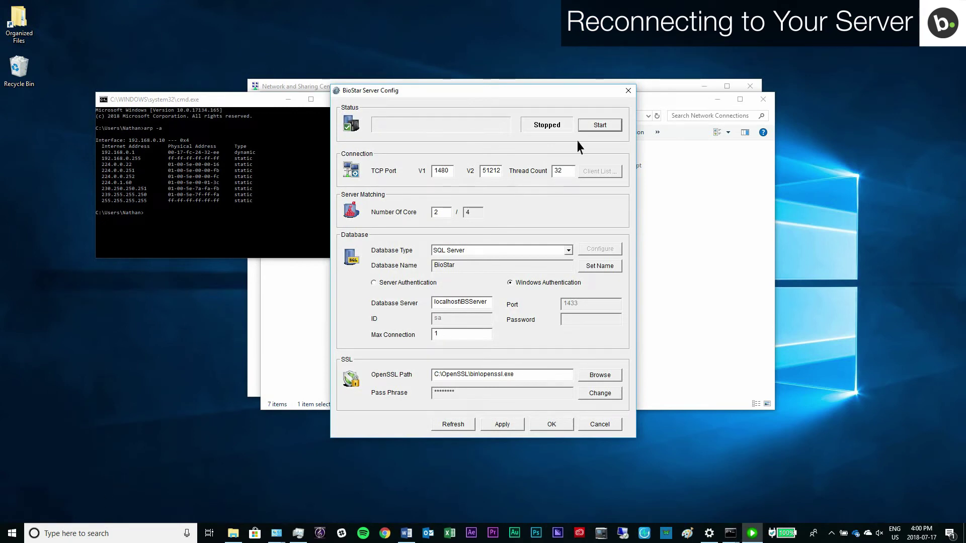
Step: Start the BioStar server on 192.168.0.10 and bring up the BioStar V1.93 login window
left_click(601, 126)
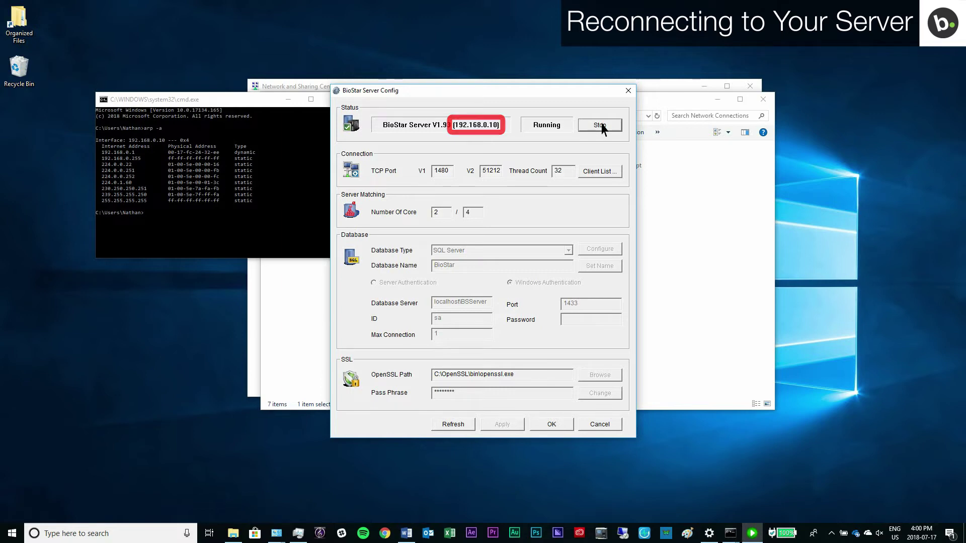
left_click(601, 534)
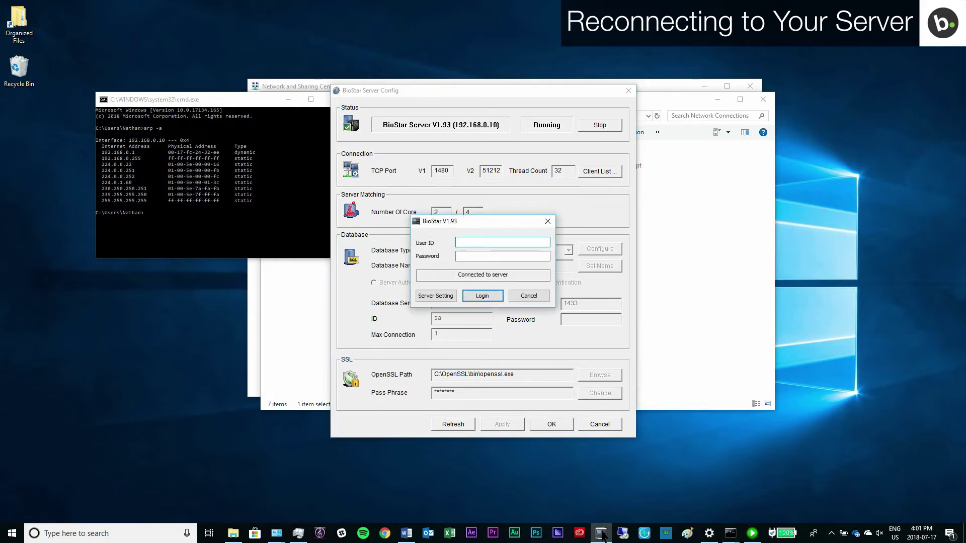
Step: Change the login's server connection IP to 192.168.0.10
left_click(442, 296)
double_click(467, 243)
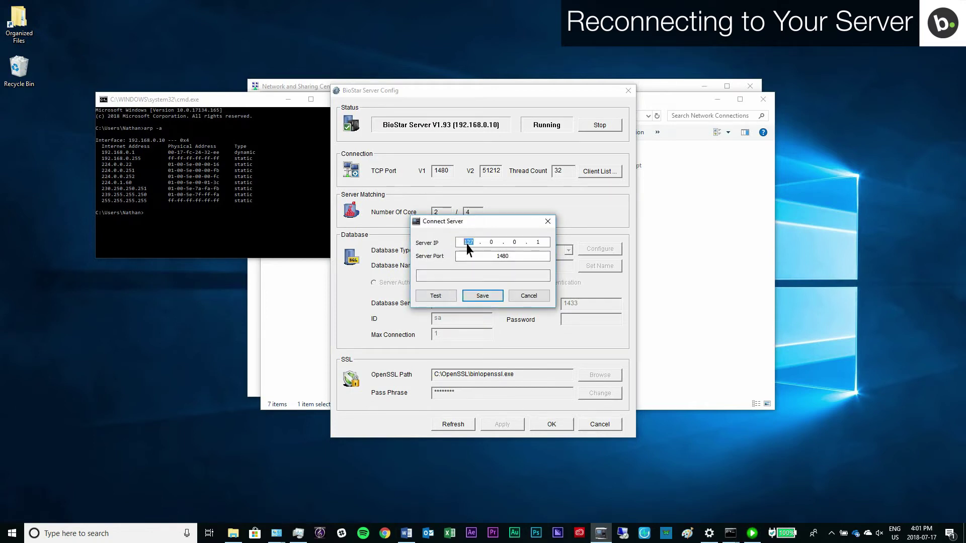
type("192.168.0.10")
left_click(479, 296)
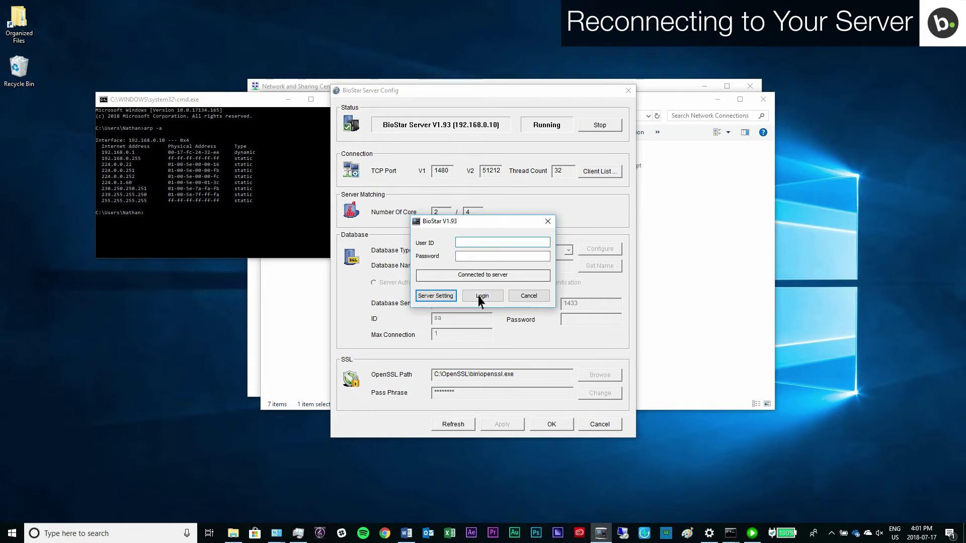
Step: Log in as admin, go to the Device area and start adding a new device
type("admin")
key("Tab")
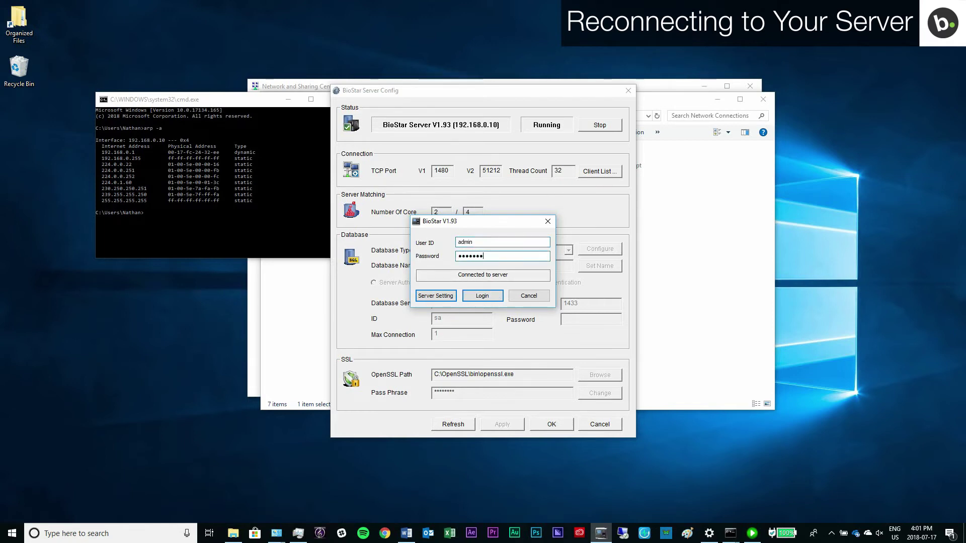
key("Return")
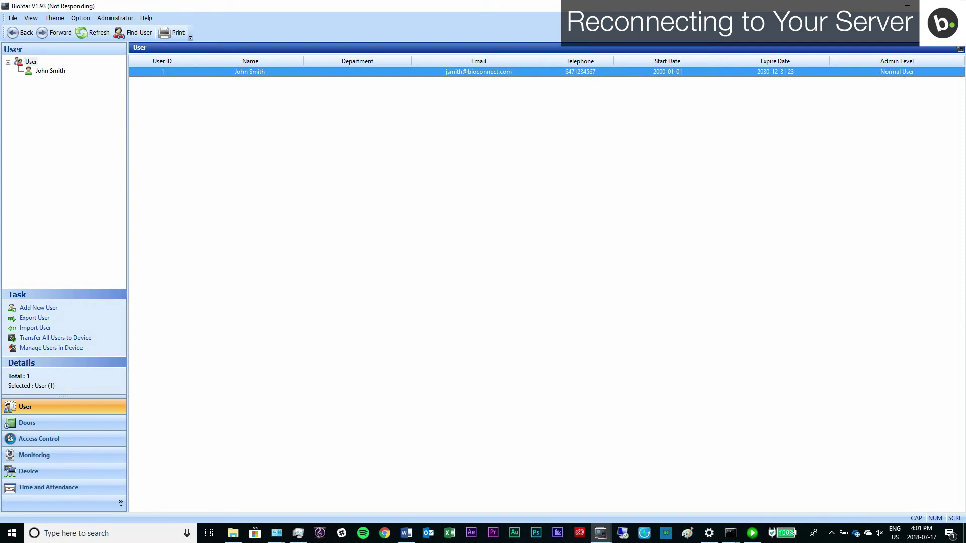
left_click(120, 471)
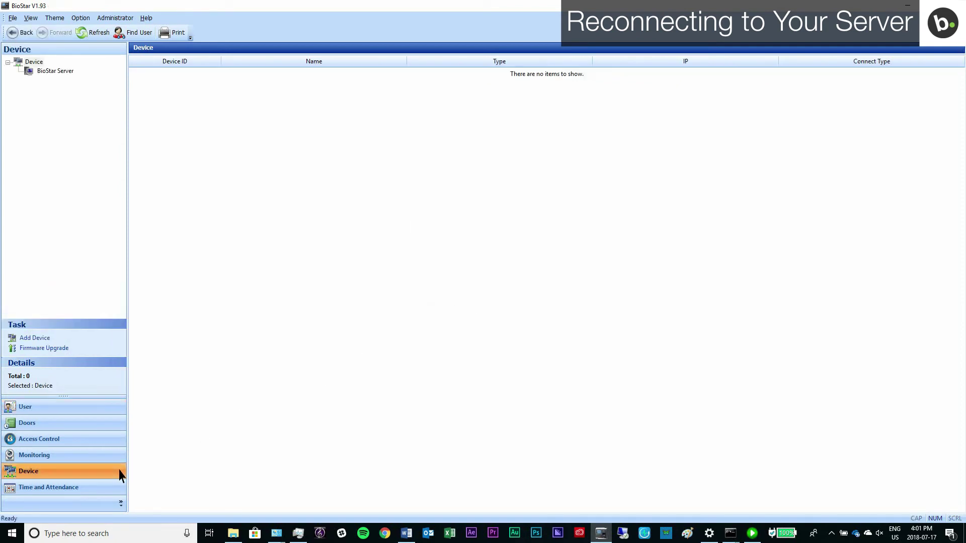
left_click(34, 338)
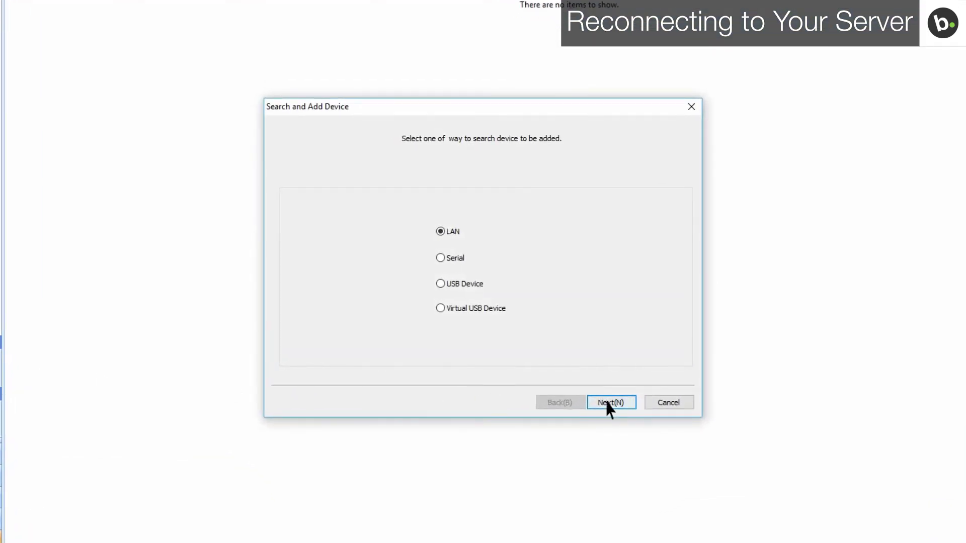
Step: Search the LAN over TCP with IP range end 1 and the BEPL/BEW/BLN/Xpass/Xpass Slim port type
left_click(608, 406)
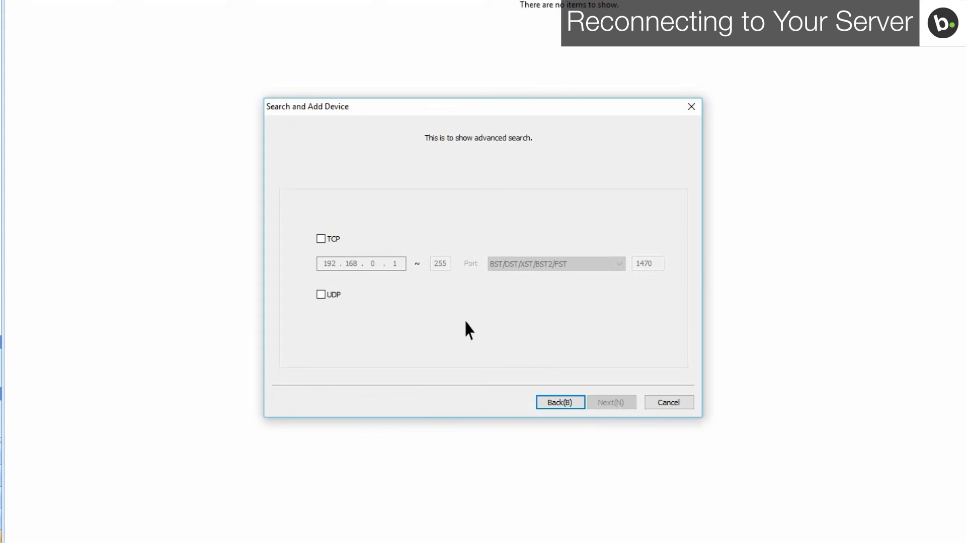
left_click(321, 239)
left_click_drag(450, 264, 434, 261)
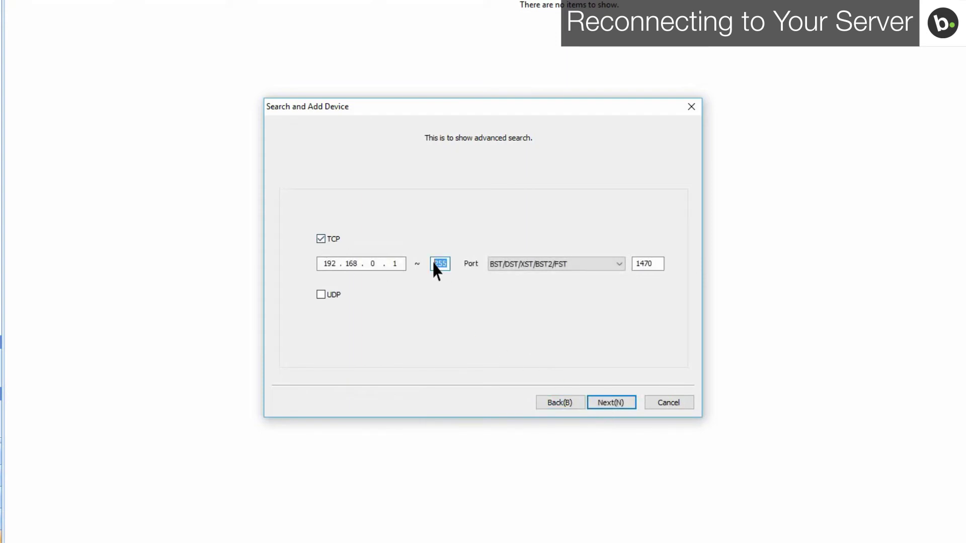
type("1")
left_click(512, 265)
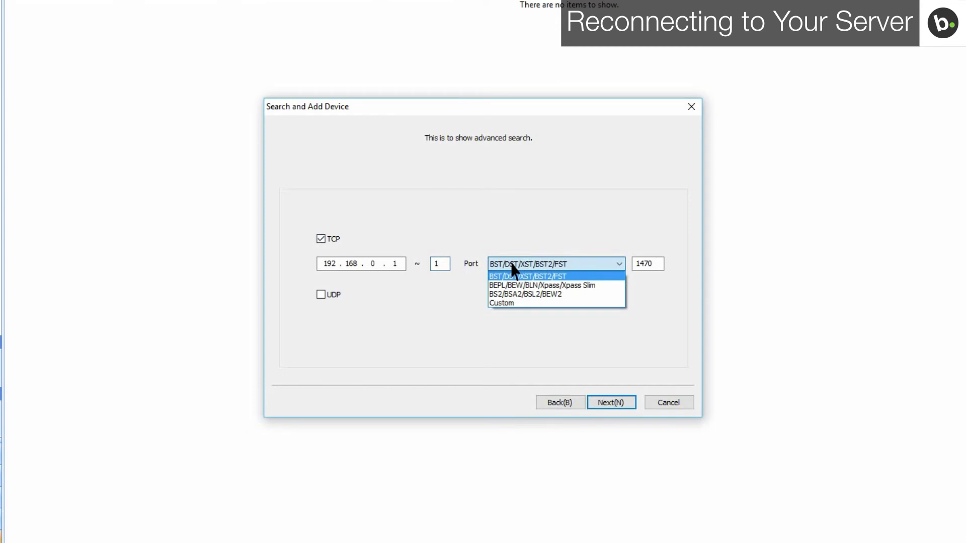
left_click(512, 285)
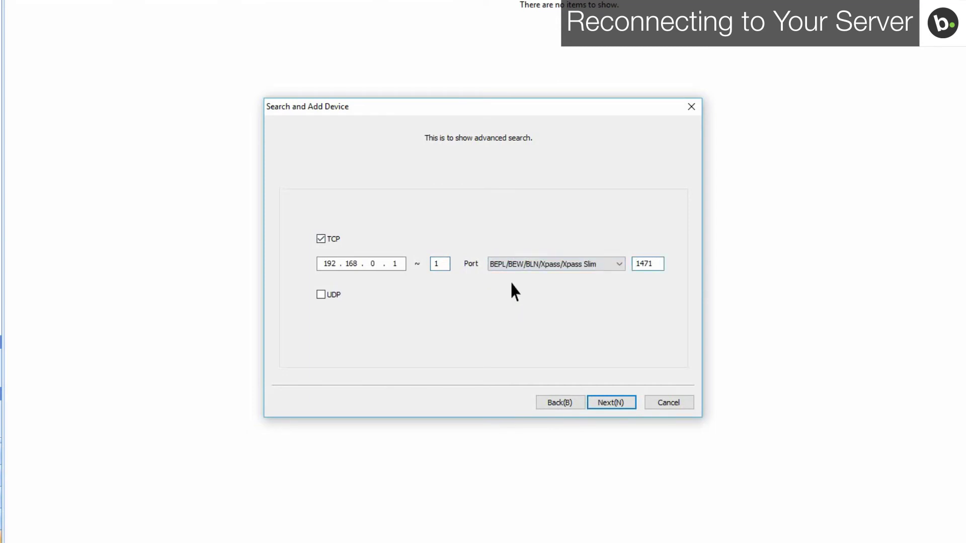
left_click(610, 404)
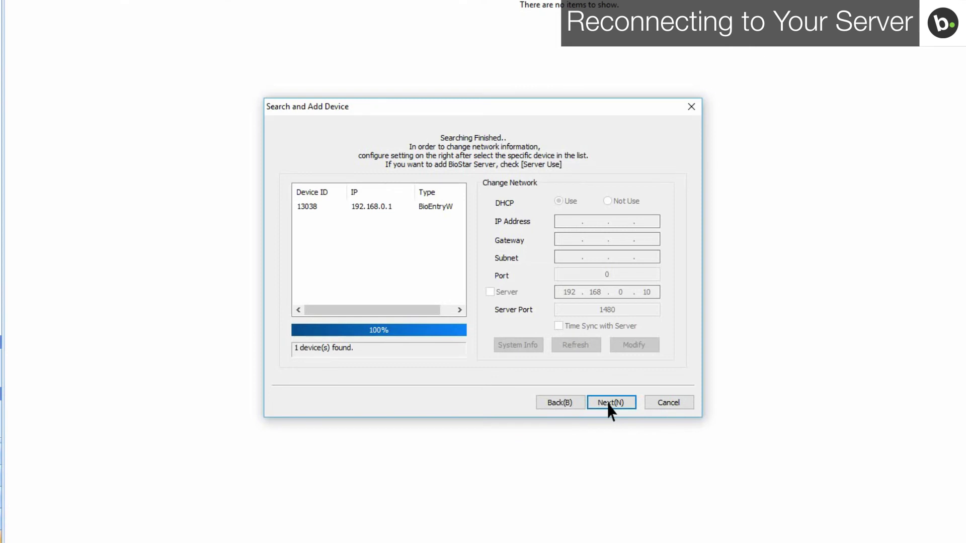
Step: Add the found BioEntryW reader 13038 at 192.168.0.1 and finish the wizard
left_click(610, 403)
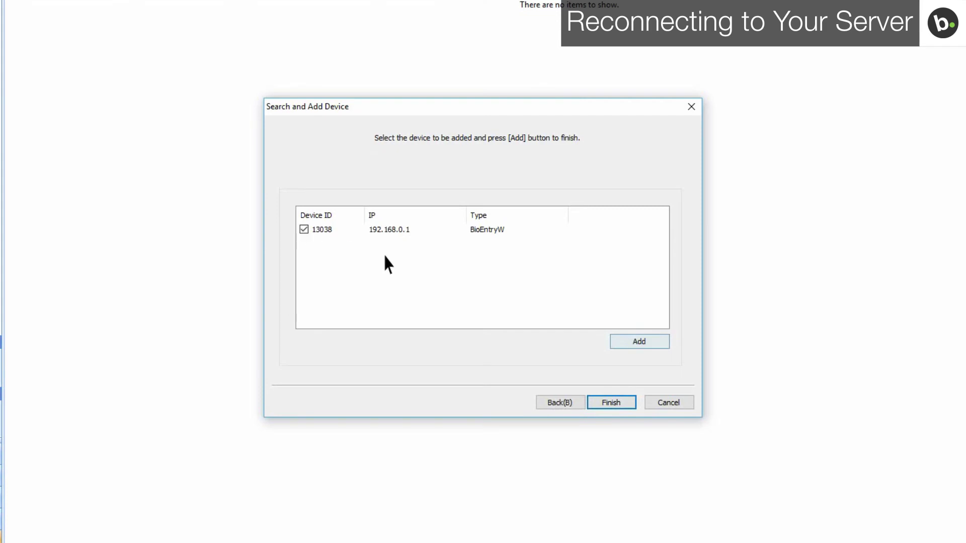
left_click(637, 344)
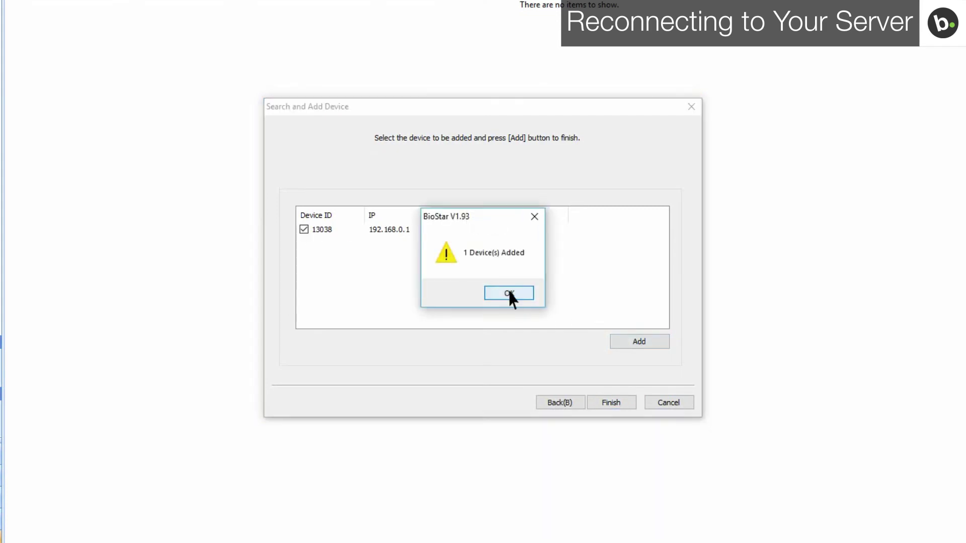
left_click(510, 294)
left_click(610, 403)
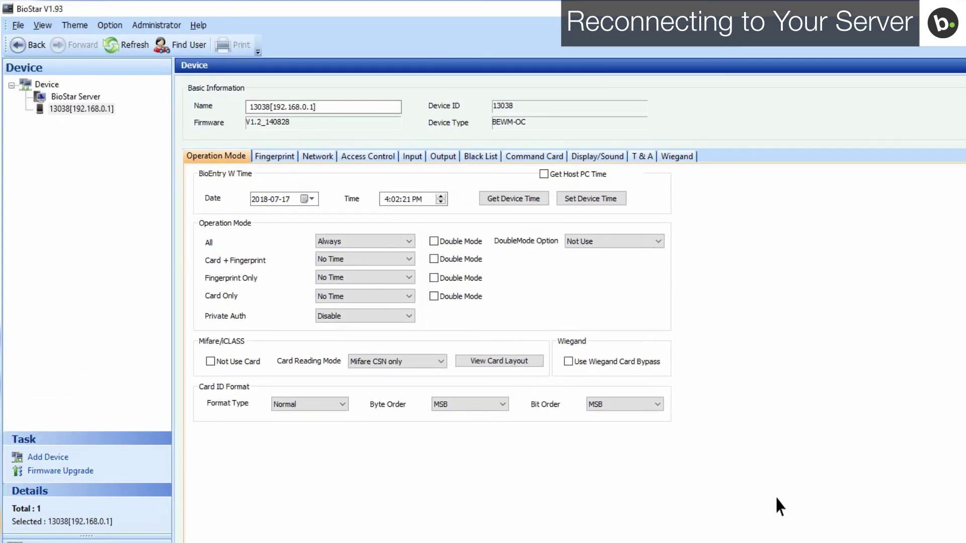
Step: Set reader 13038's network to DHCP with server IP 10.0.60.111 and apply it to the device
left_click(318, 157)
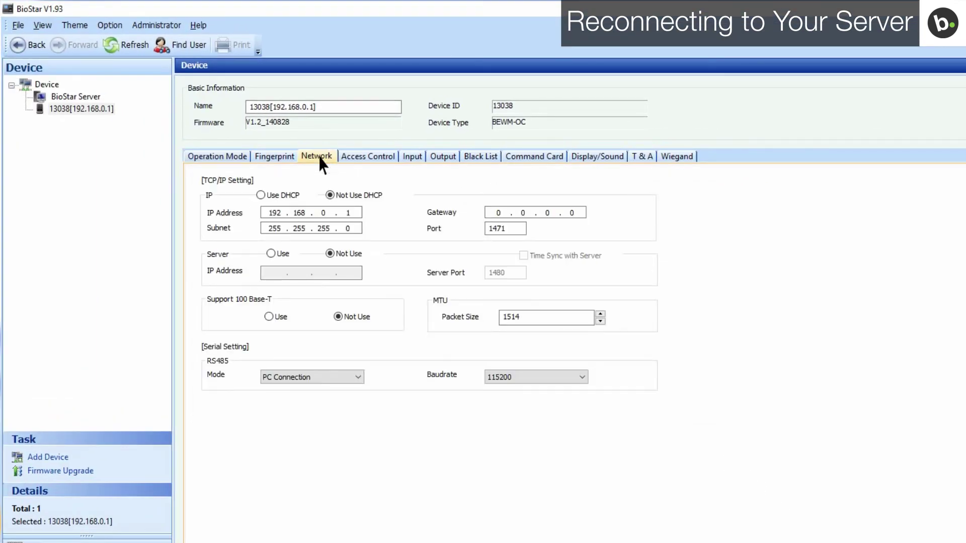
left_click(261, 196)
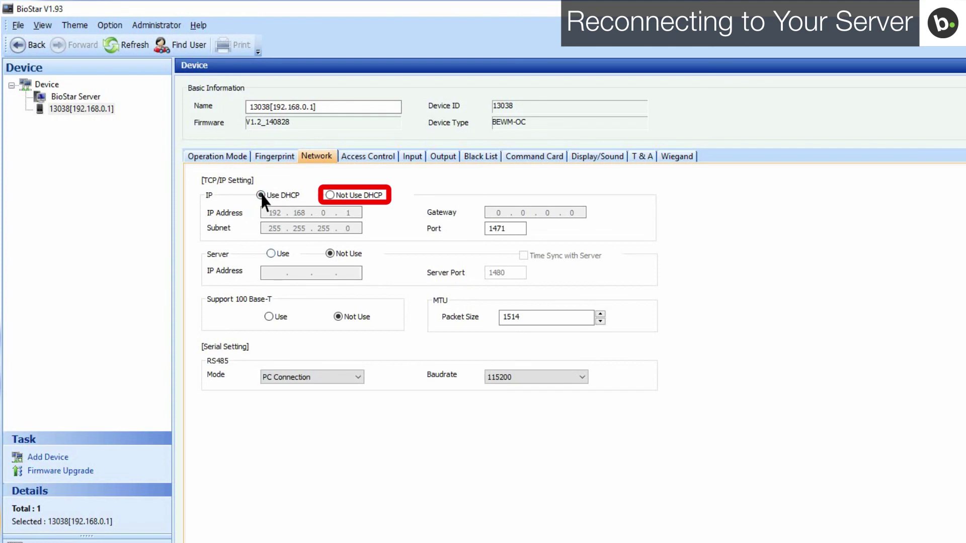
left_click(270, 254)
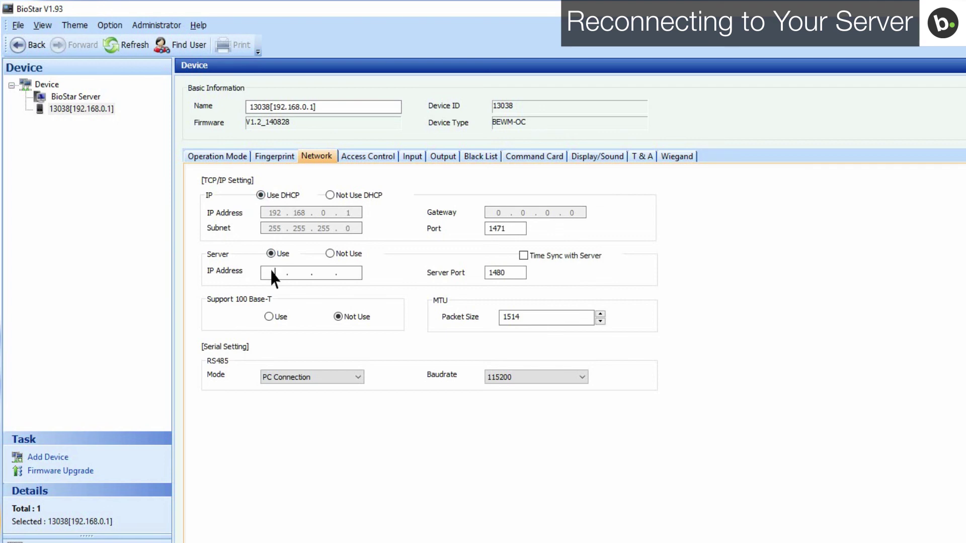
type("10 . 0 . 60 . 111")
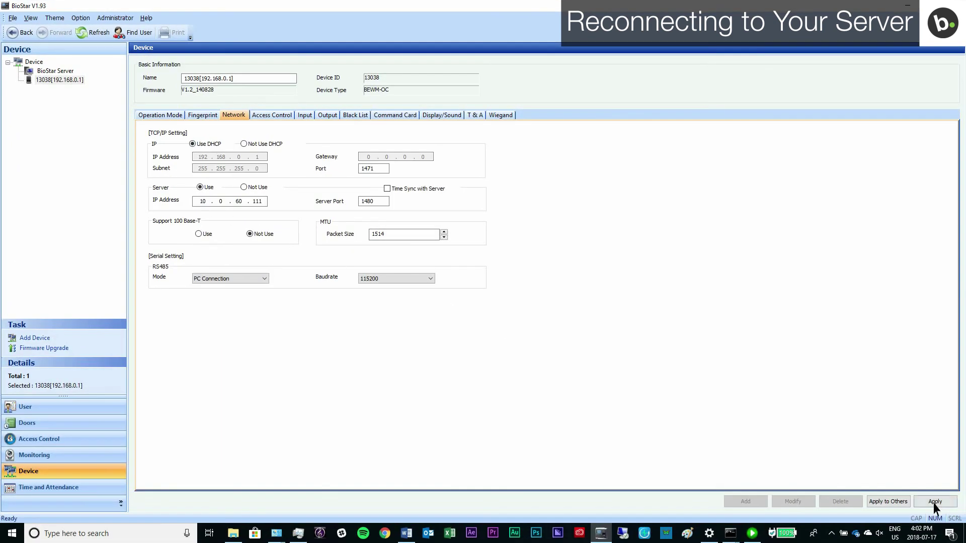
left_click(935, 502)
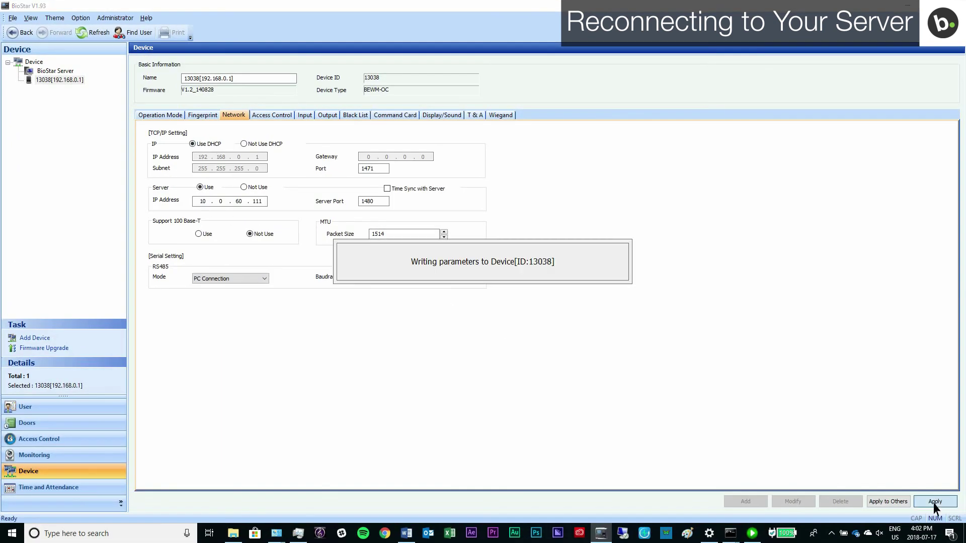